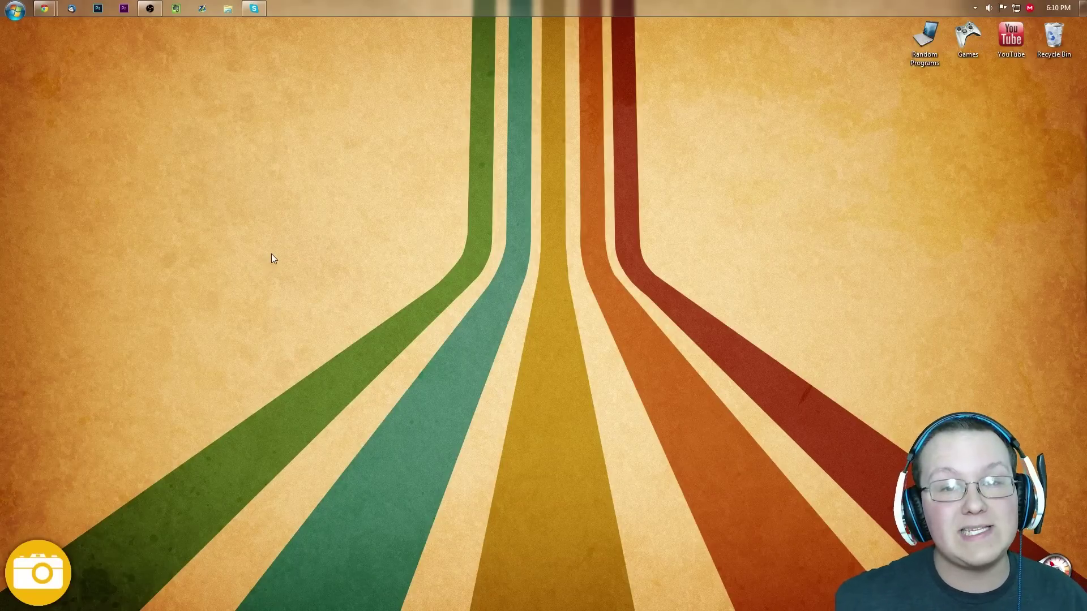
Download the LiteLoader 1.8 installer .exe from the last stable development build linked in the LiteLoader forum thread, using Chrome
mouse_move(44, 8)
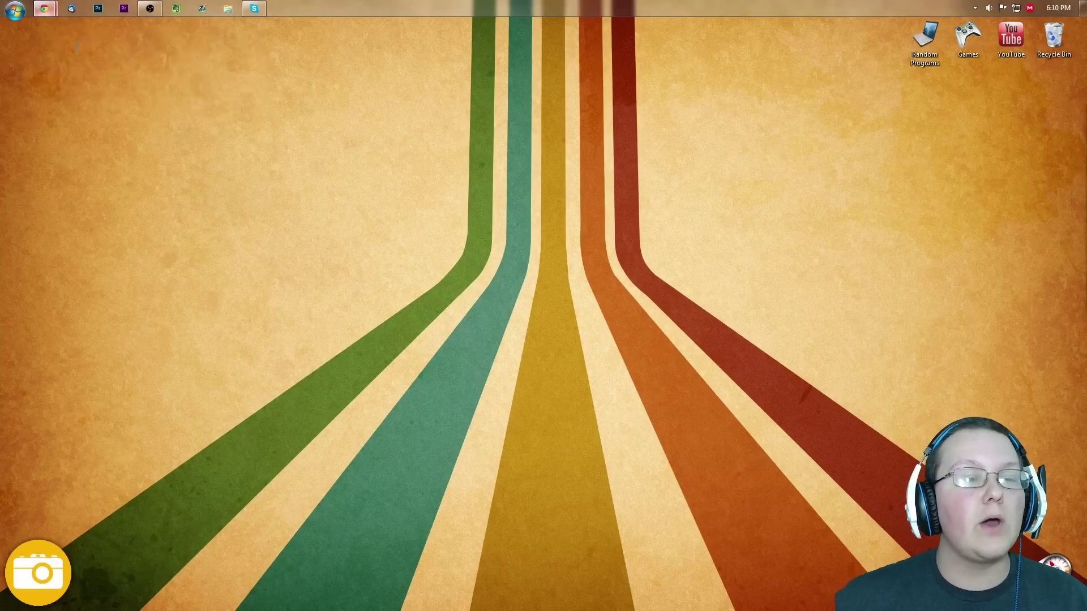
left_click(84, 56)
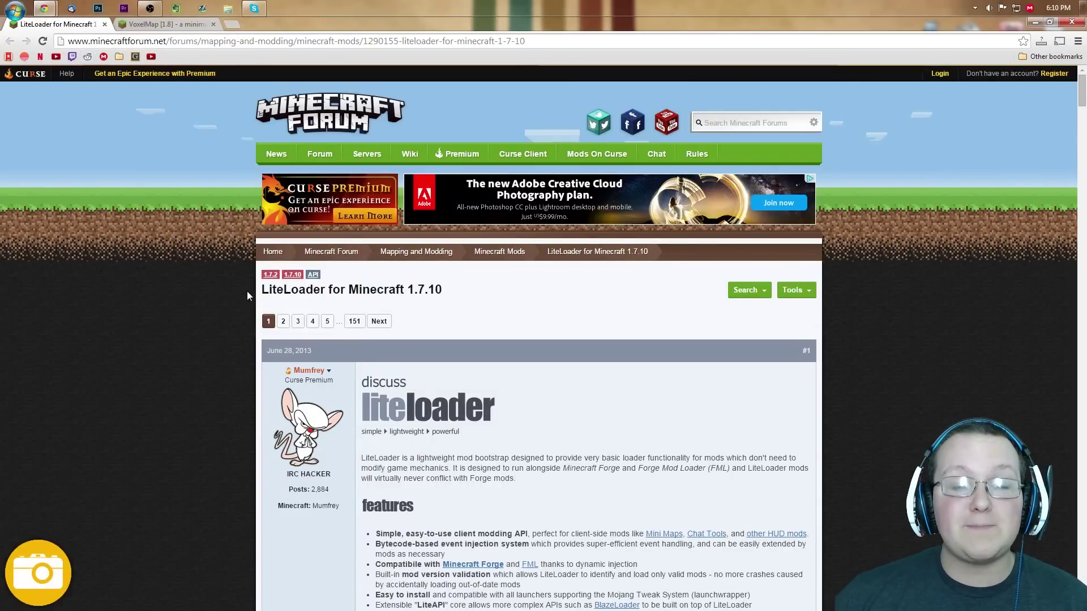
left_click_drag(262, 290, 327, 292)
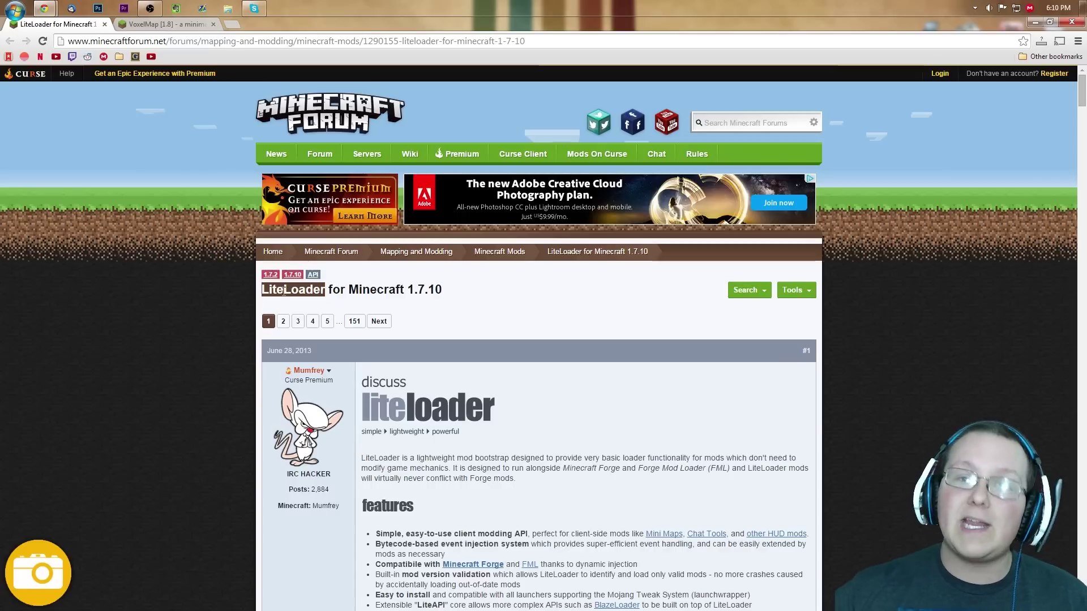
left_click(497, 296)
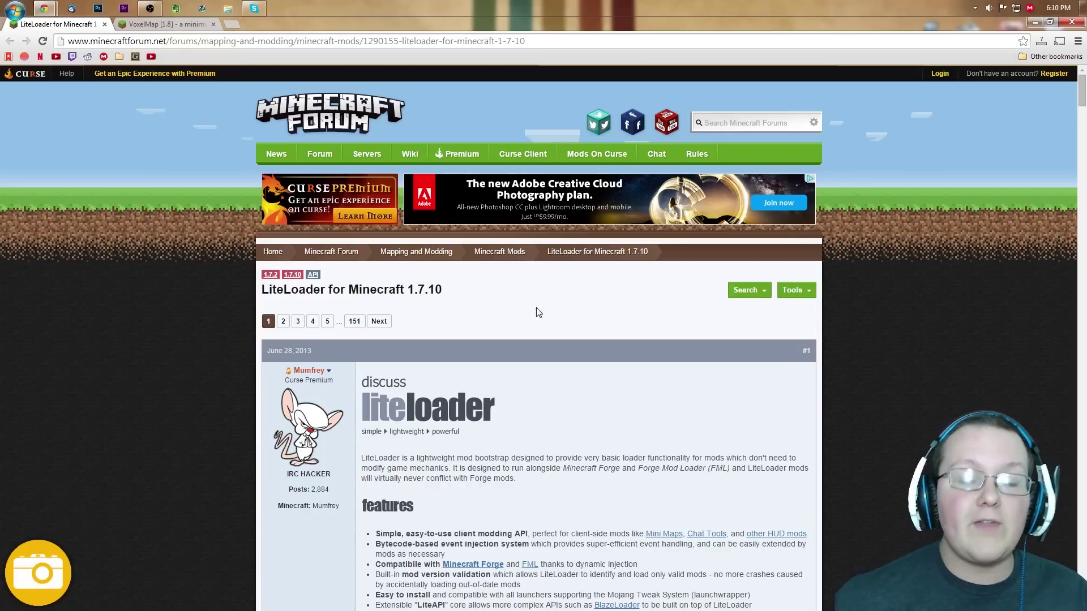
scroll(572, 301, "down", 20)
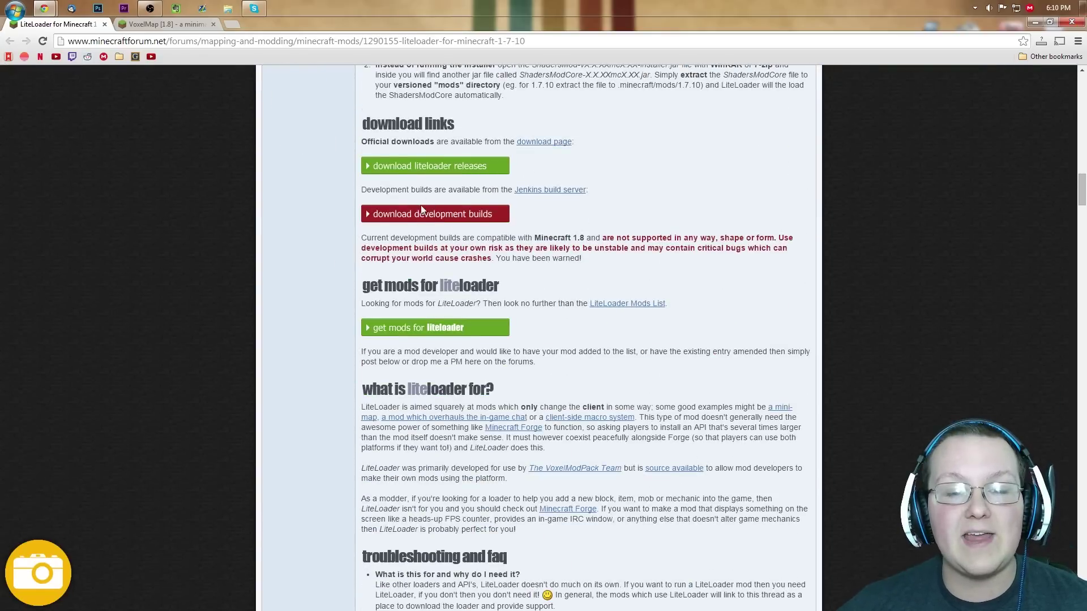
left_click(464, 220)
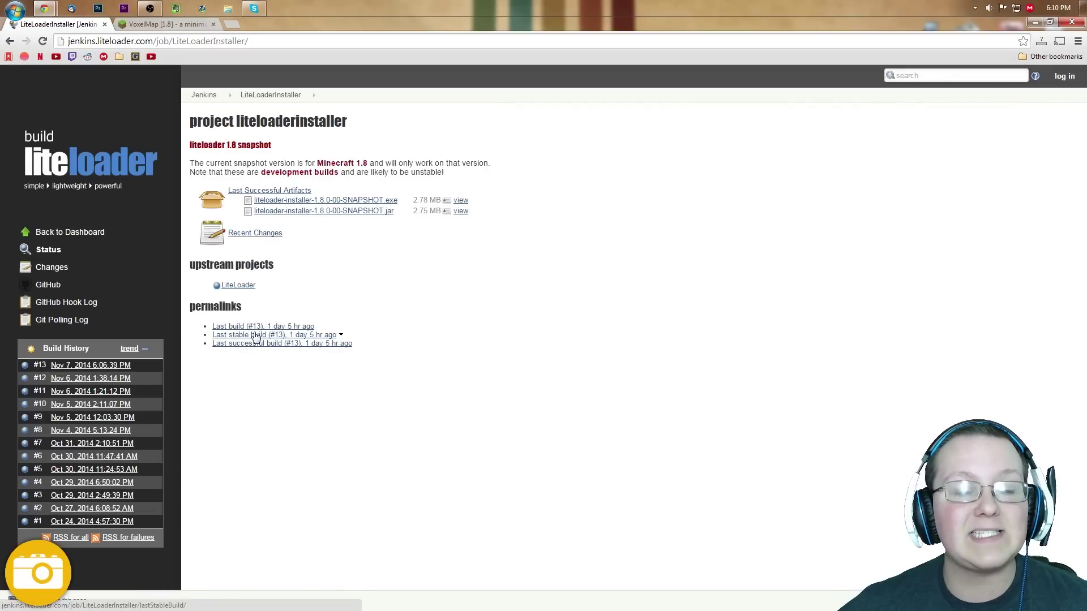
left_click(318, 337)
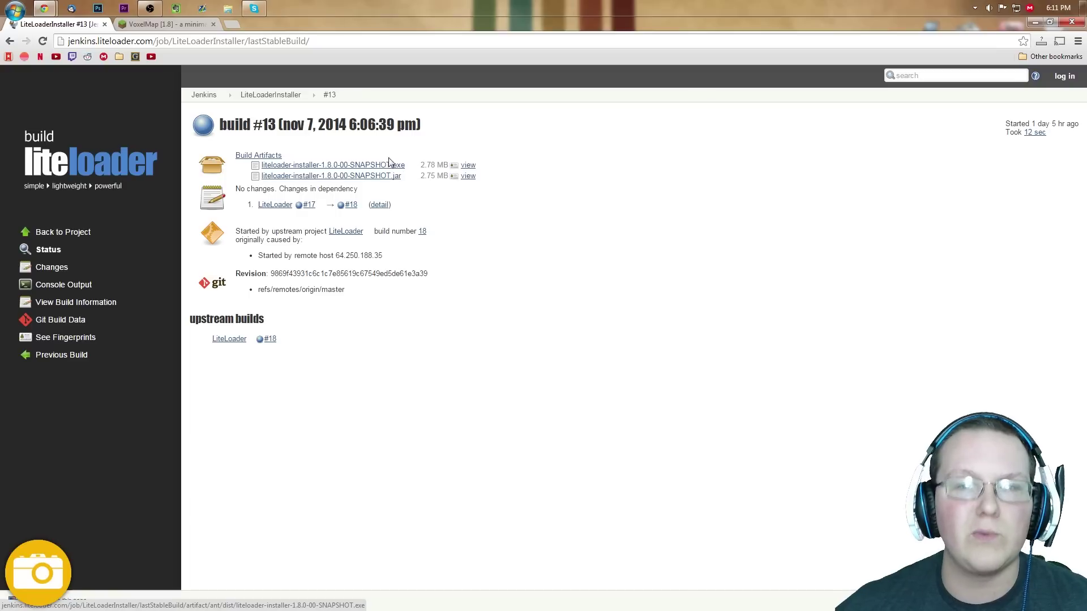
left_click(379, 167)
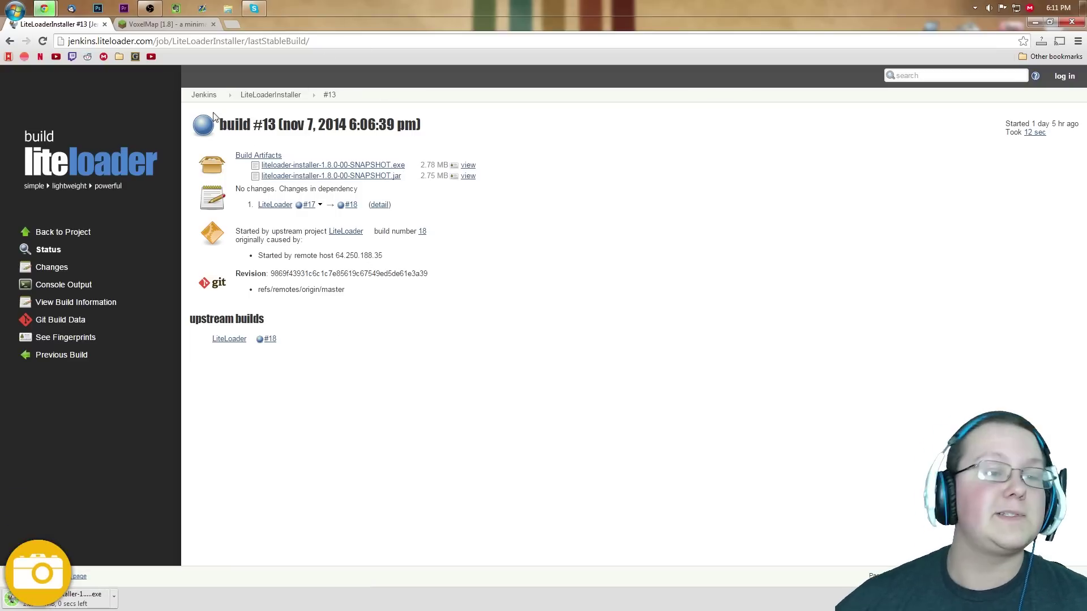
Reload the VoxelMap [1.8] forum thread, follow its CurseForge link and download the VoxelMap mod
left_click(164, 24)
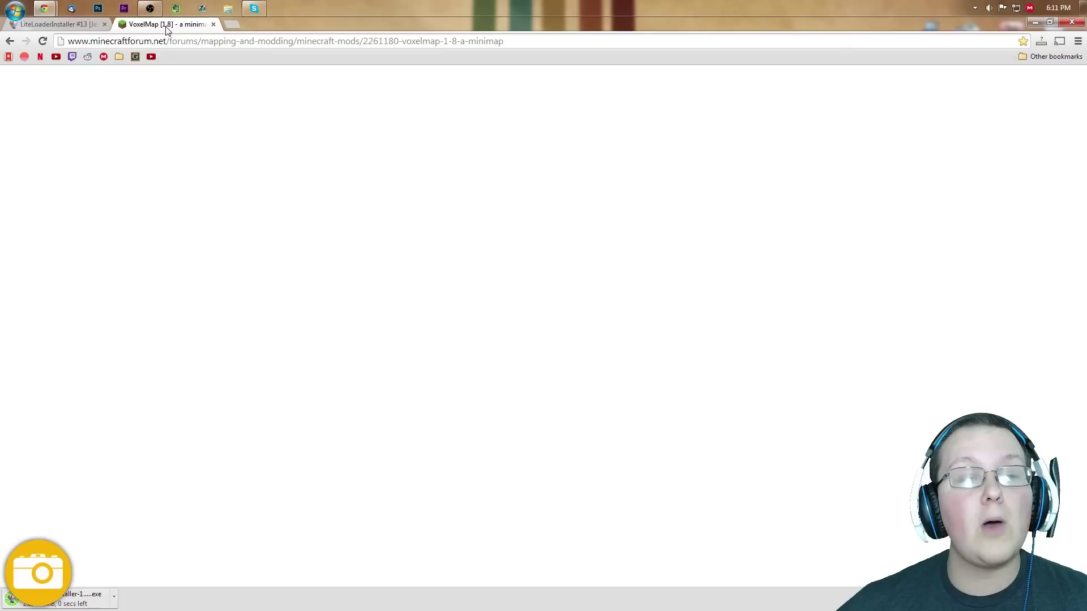
left_click(406, 39)
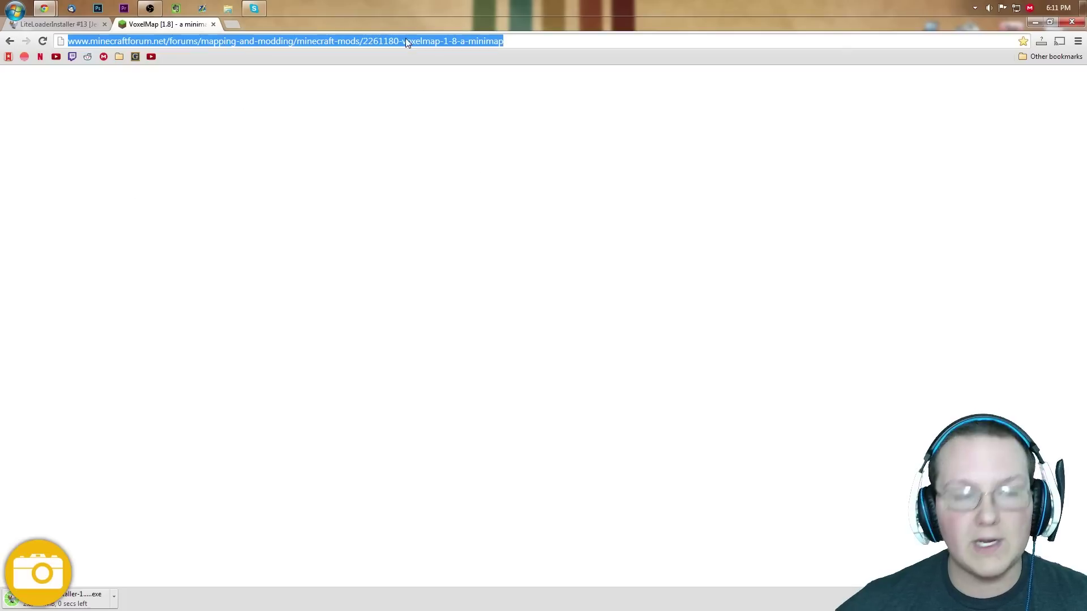
key("Return")
scroll(572, 226, "down", 5)
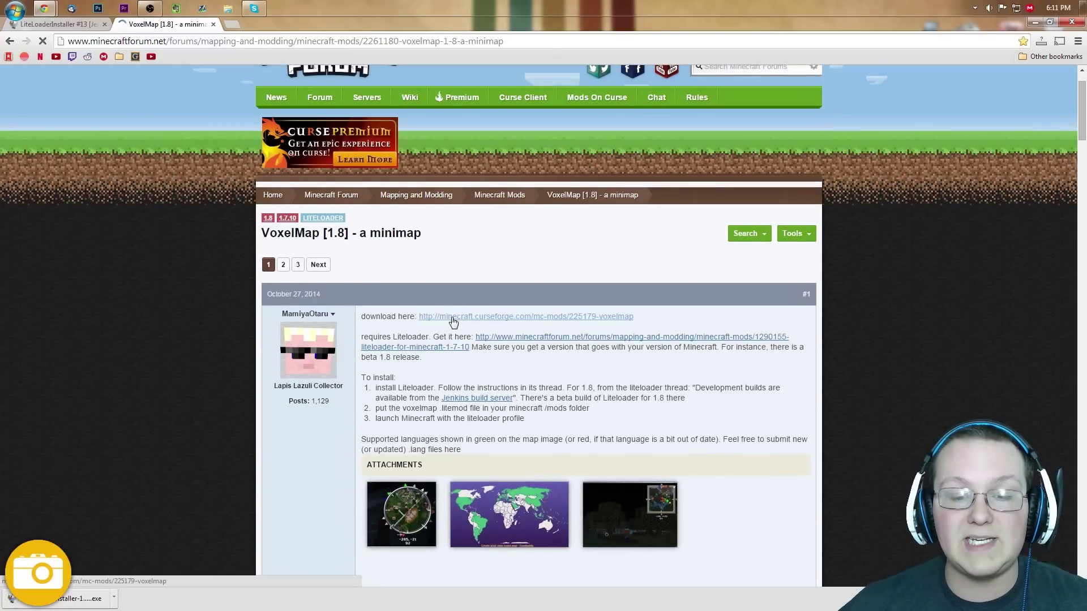
left_click(445, 324)
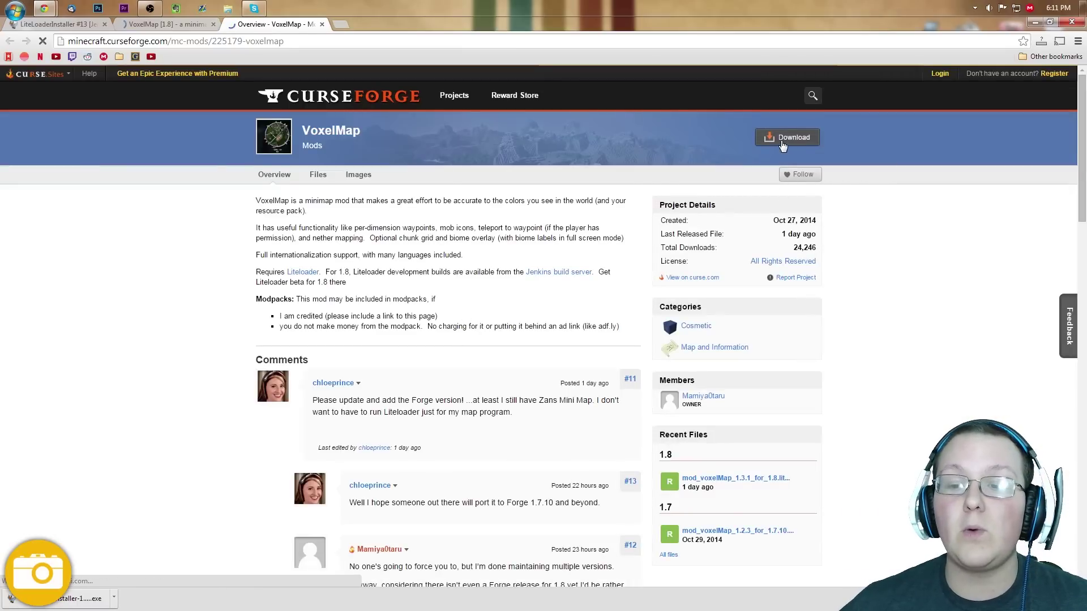
left_click(785, 139)
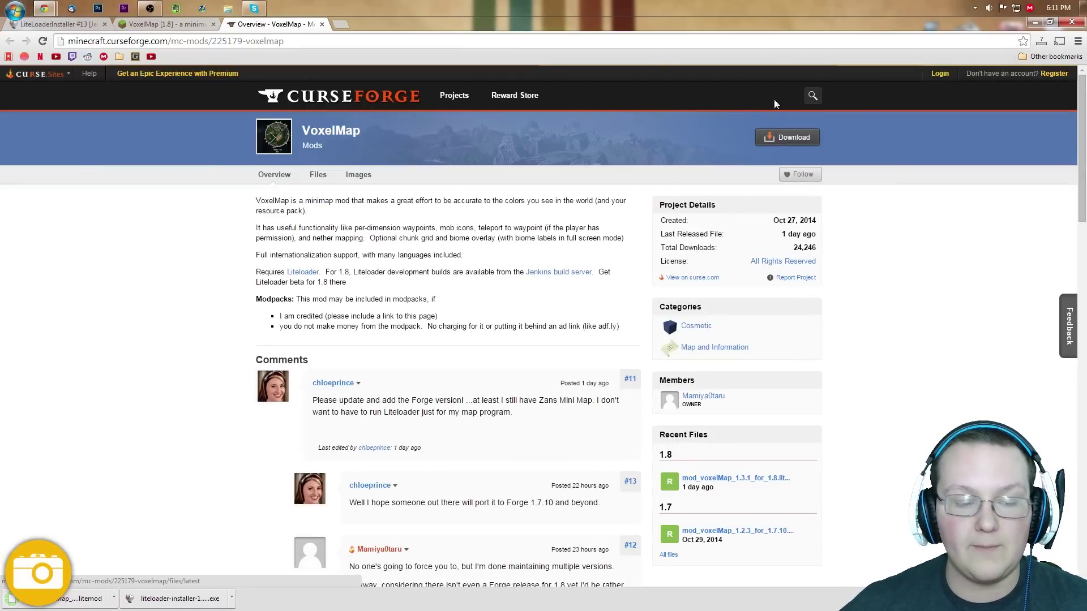
Show the desktop and look in the Downloads folder for the downloaded files, closing that folder again
key("super+d")
left_click_drag(70, 210, 1, 19)
left_click(122, 206)
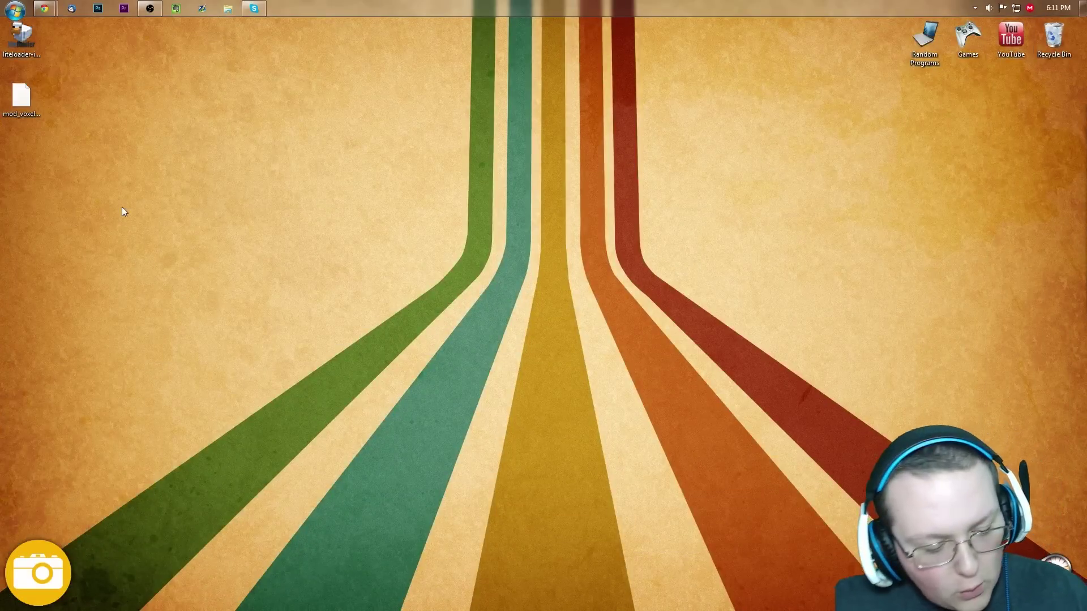
key("super+r")
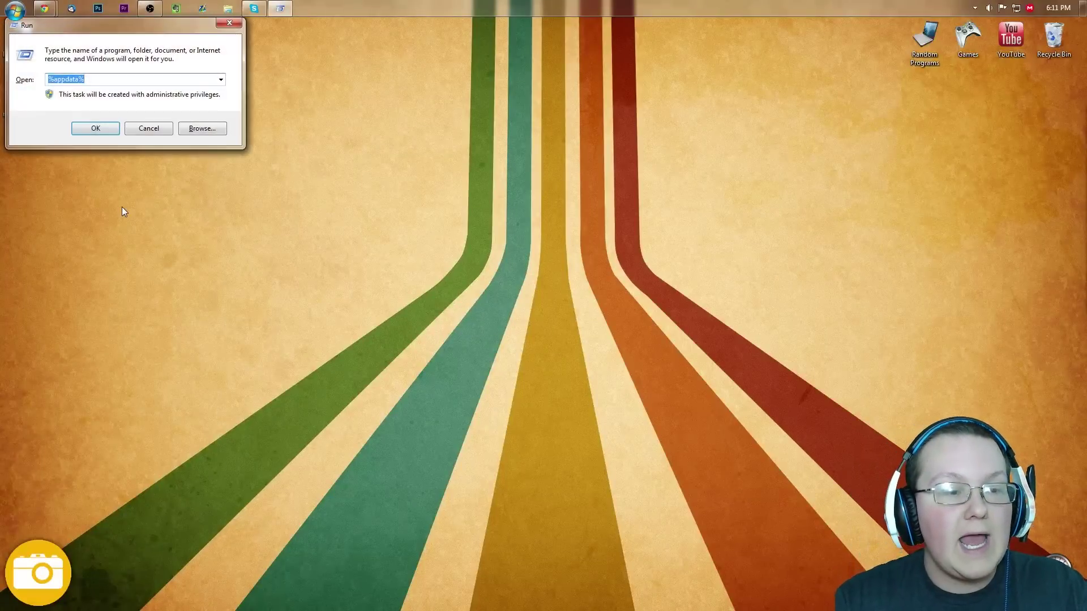
type("downloads")
key("Return")
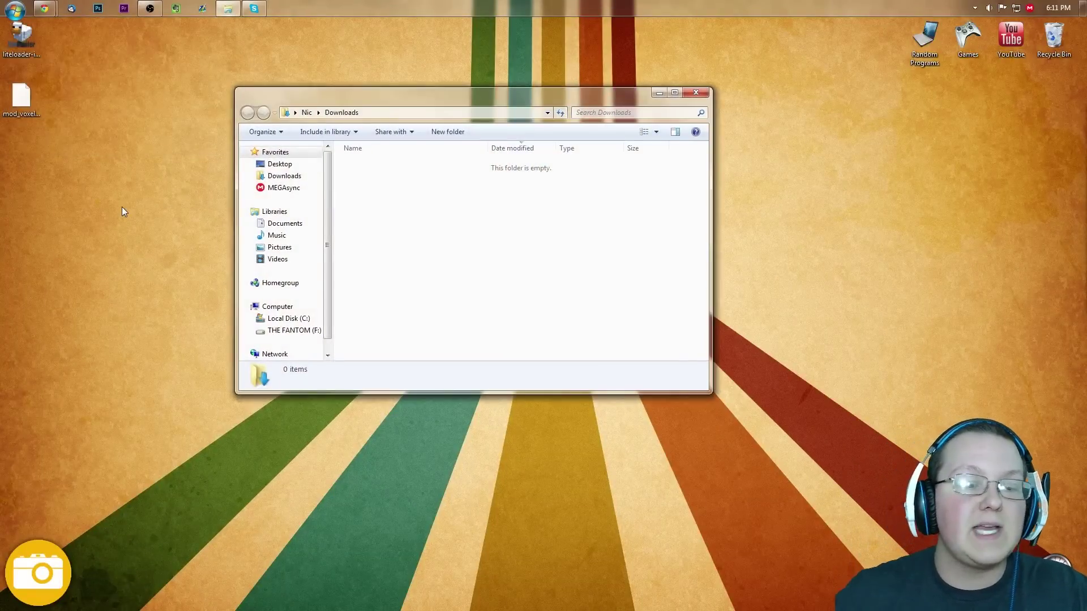
left_click_drag(557, 237, 485, 154)
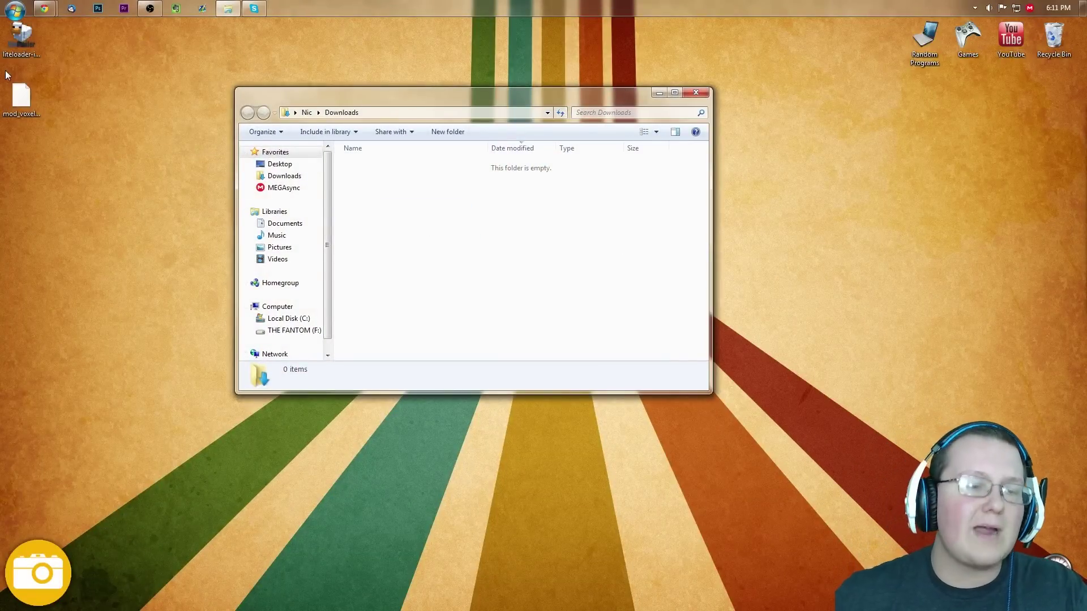
key("alt+F4")
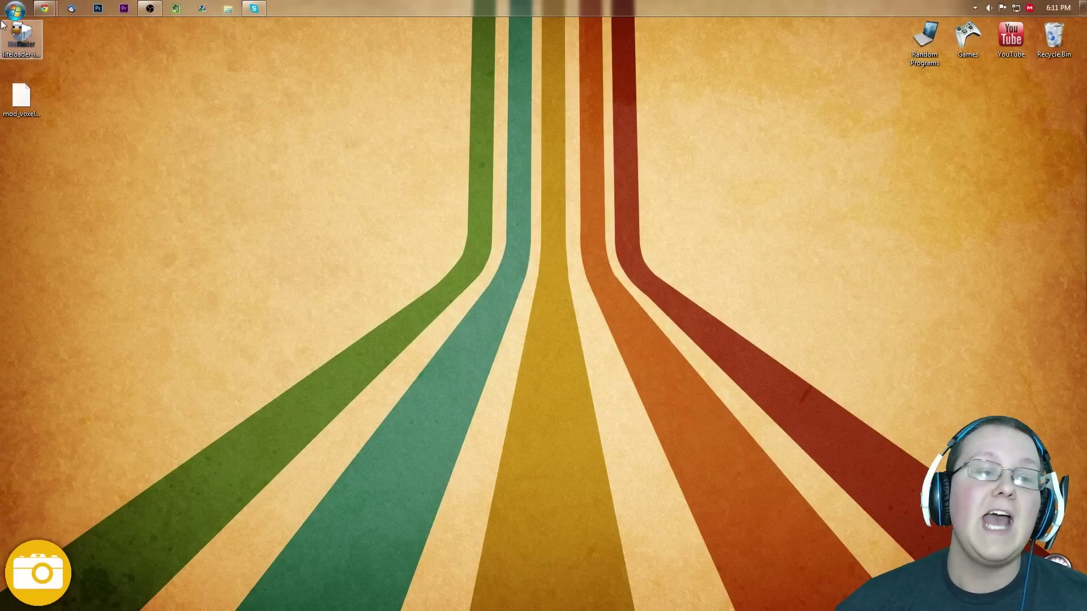
Run the LiteLoader installer, extending from 1.8 with the new profile LiteLoader 1.8, and move the installer file to the Recycle Bin
left_click(17, 41)
double_click(20, 50)
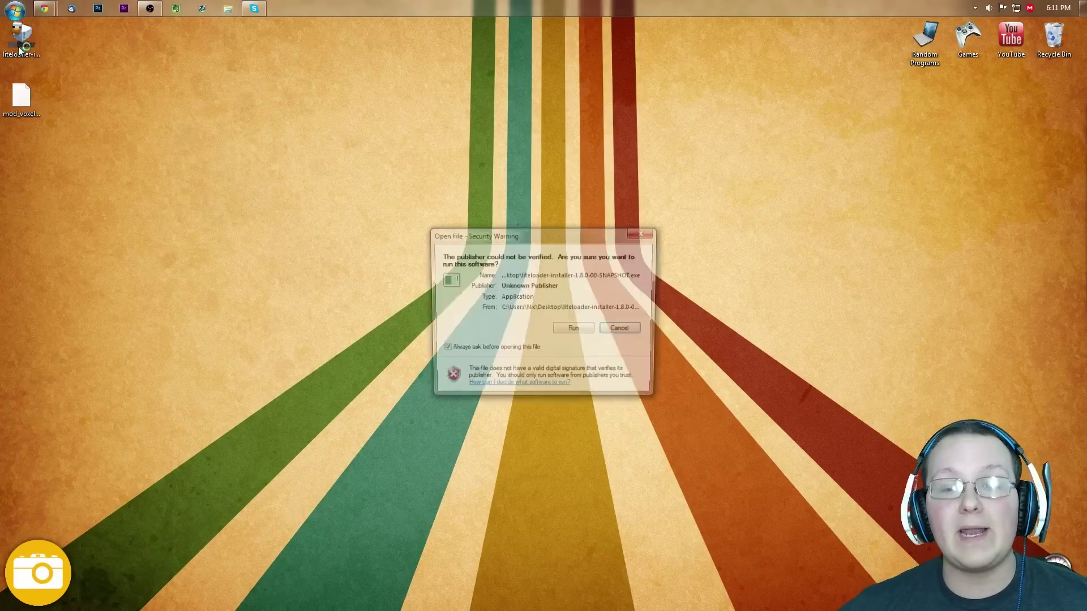
left_click(569, 331)
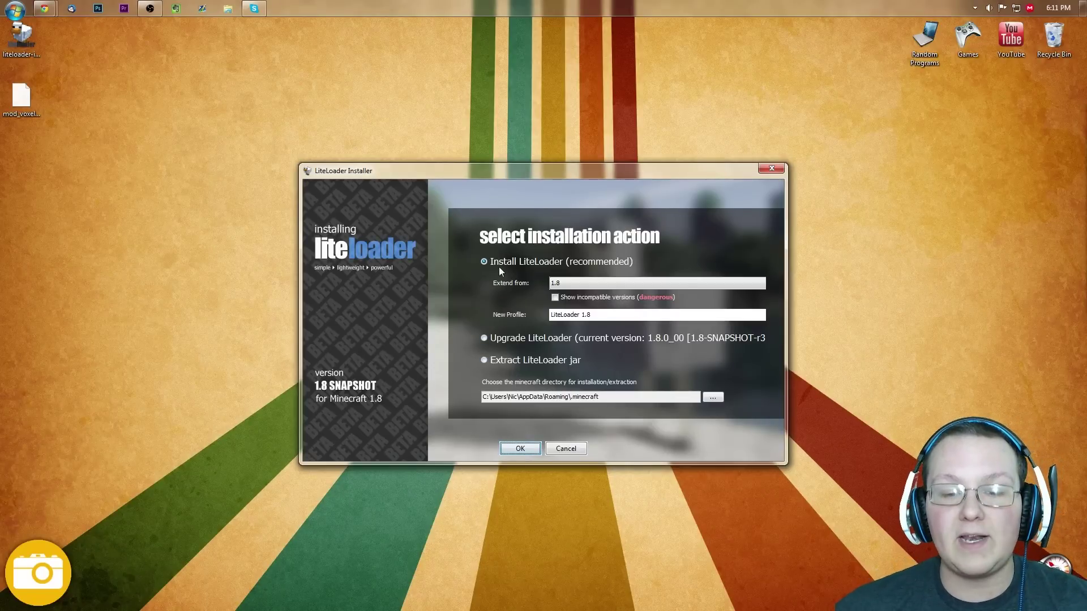
left_click(580, 284)
left_click(575, 296)
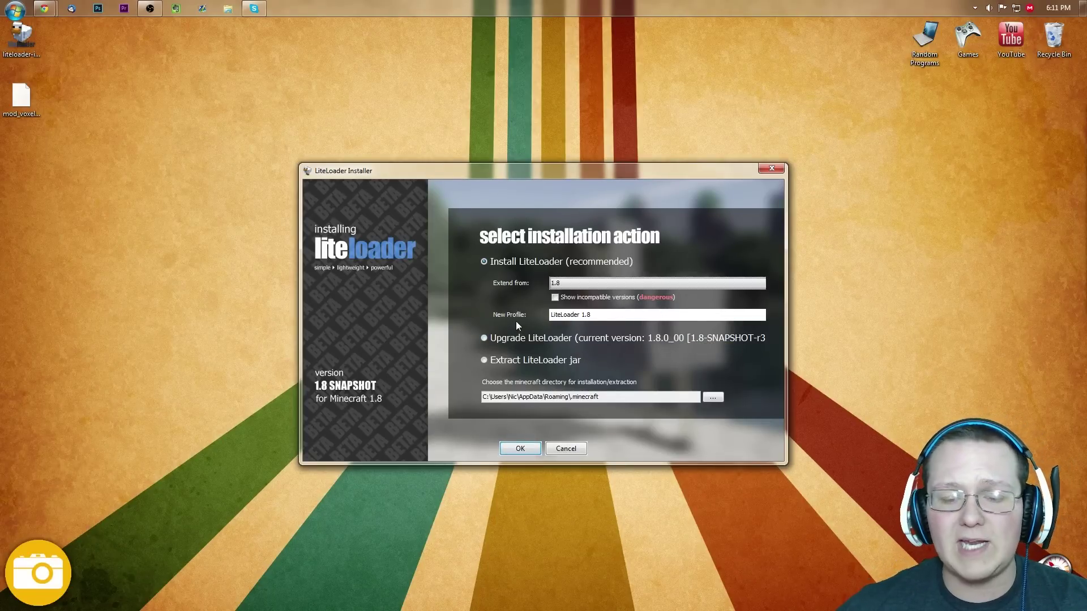
left_click(532, 452)
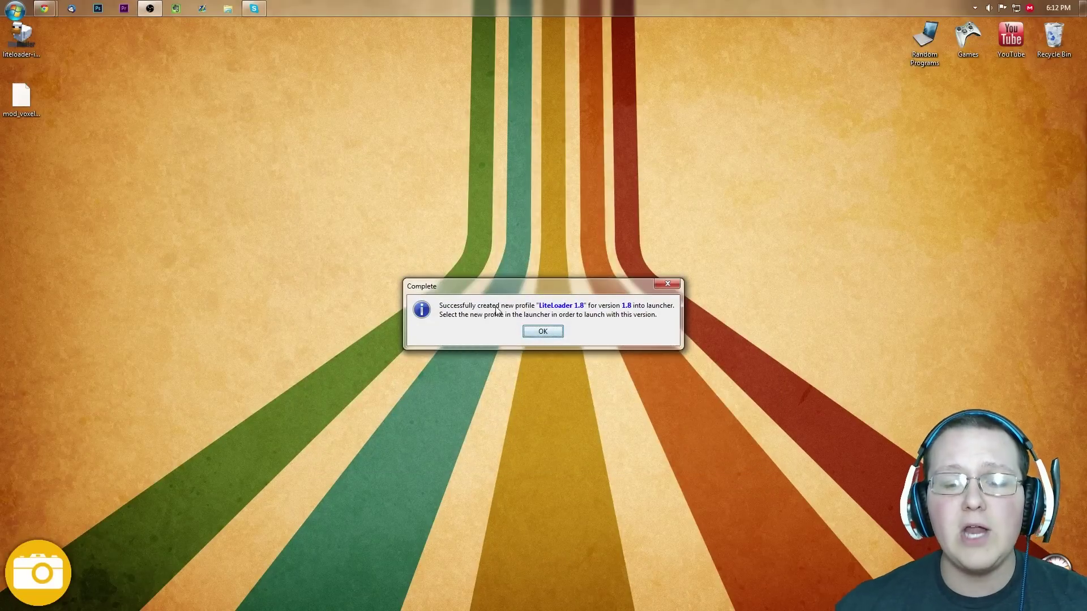
left_click(536, 334)
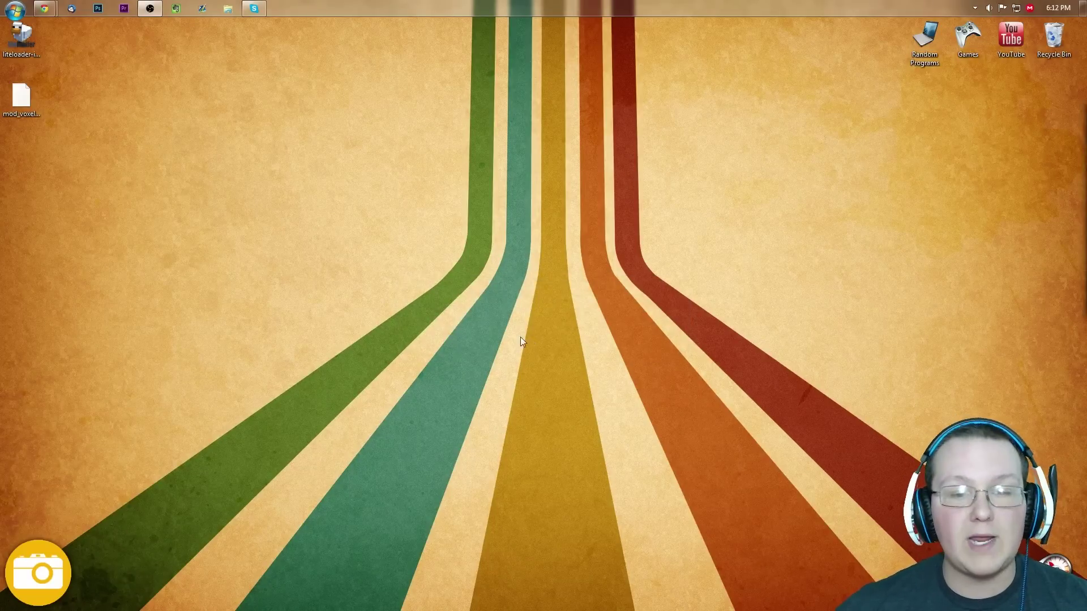
left_click_drag(31, 50, 996, 83)
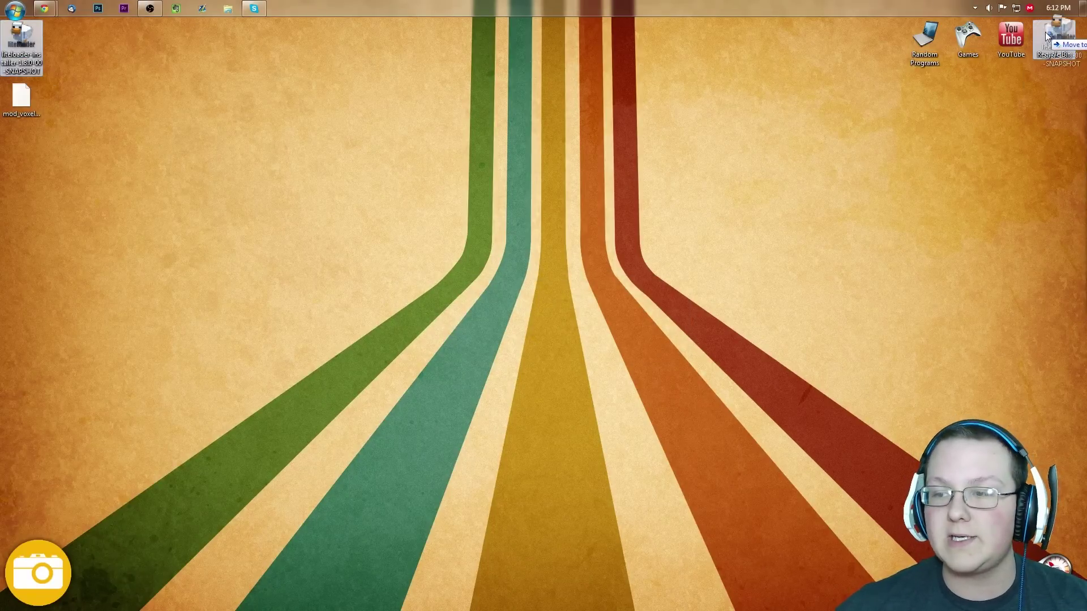
left_click_drag(1045, 35, 1050, 38)
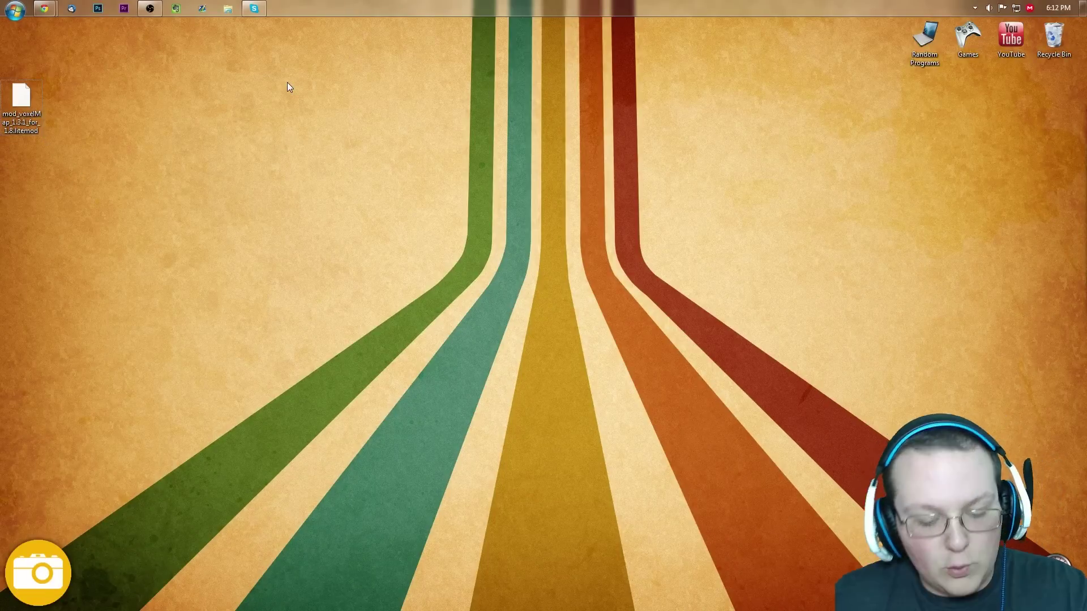
Run %appdata% to reach the Roaming folder and open the .minecraft folder
key("super+r")
type("%a")
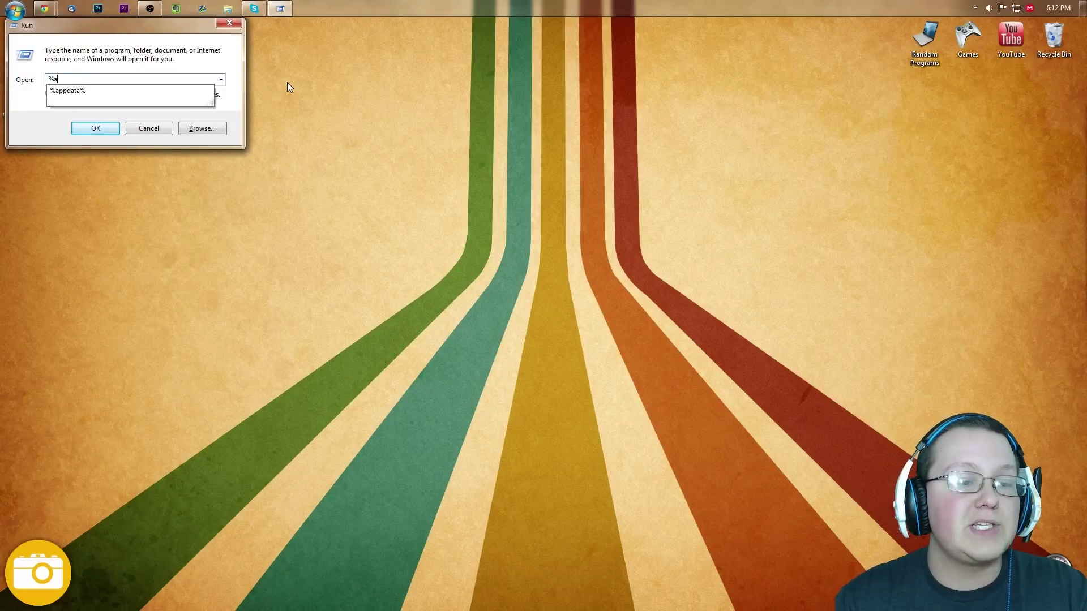
type("ppdata")
type("%")
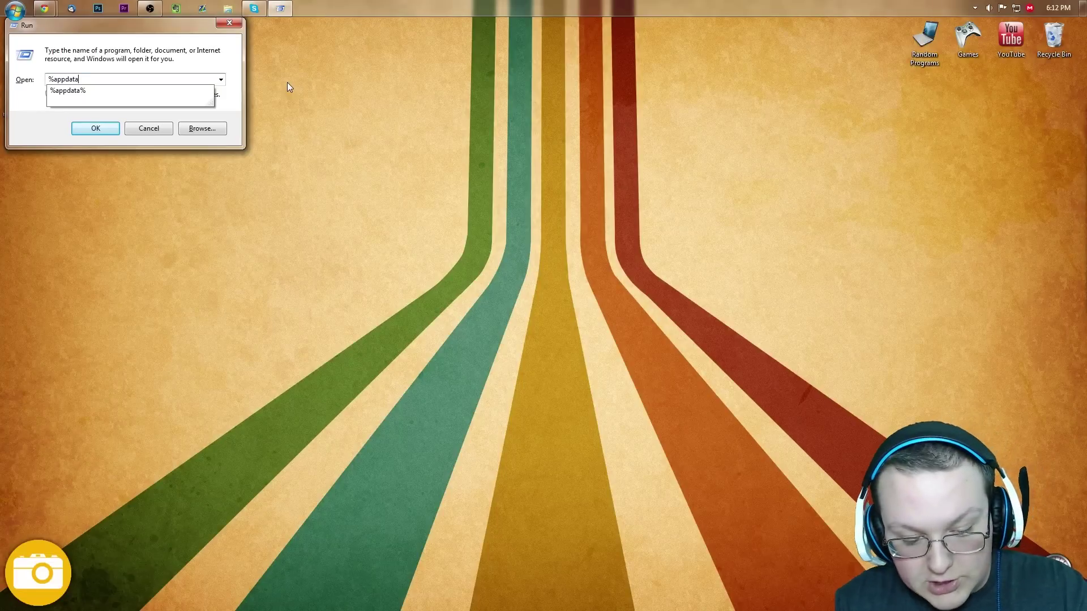
key("Return")
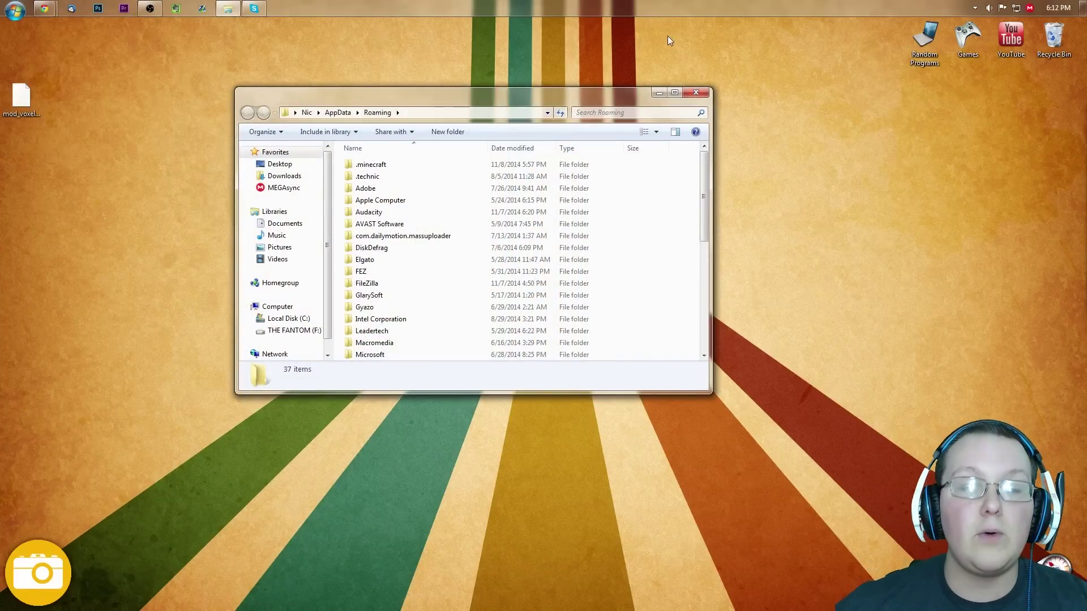
double_click(402, 170)
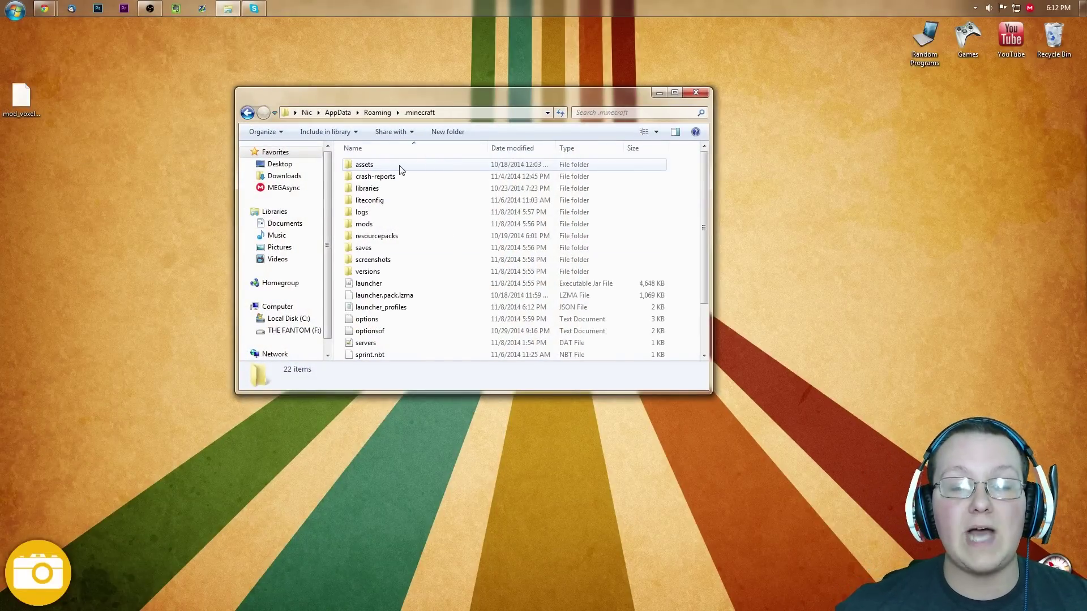
Delete the existing mods folder from .minecraft and create a new folder named mods in its place
left_click_drag(368, 225, 1053, 41)
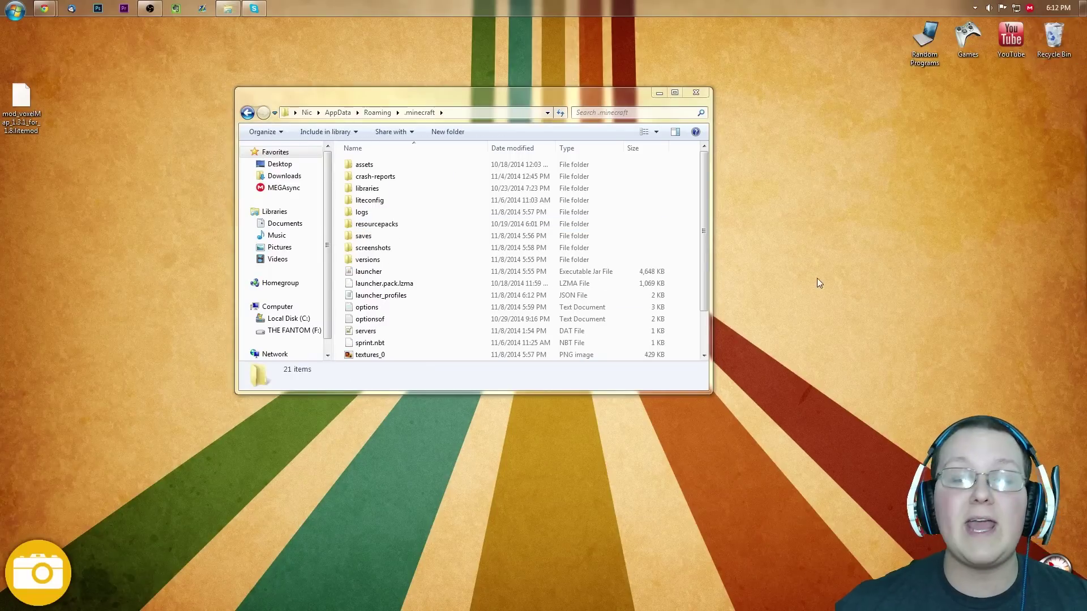
right_click(678, 223)
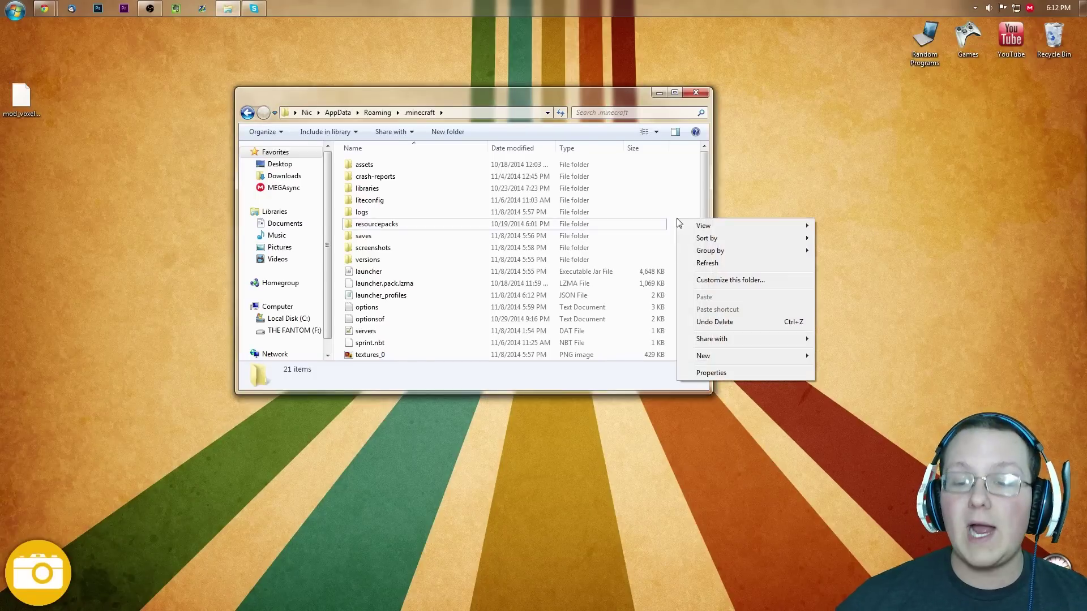
mouse_move(742, 356)
left_click(674, 311)
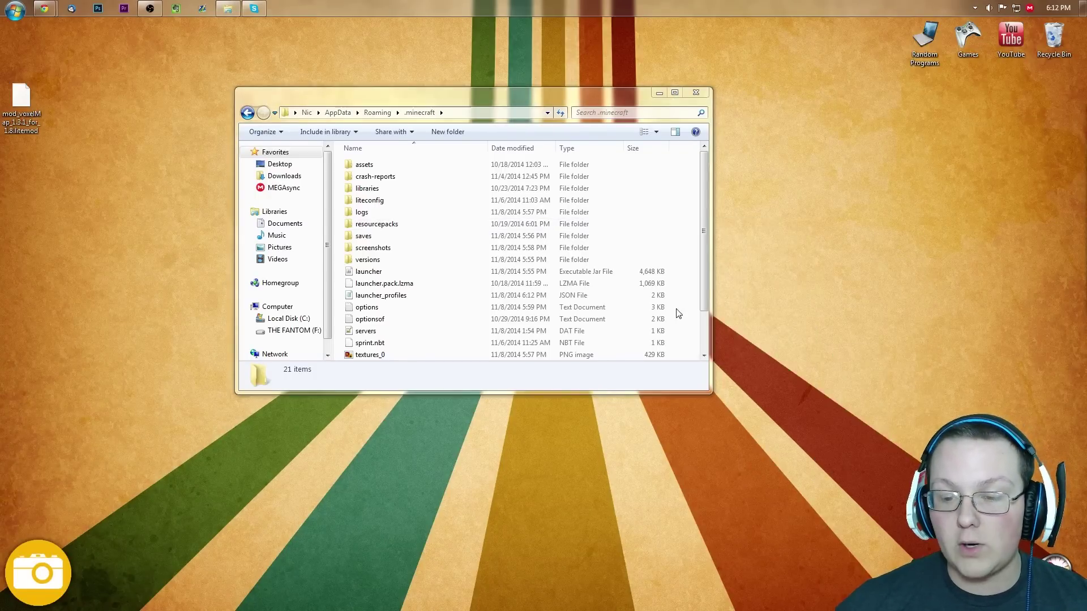
right_click(685, 253)
mouse_move(742, 388)
left_click(833, 392)
type("mods")
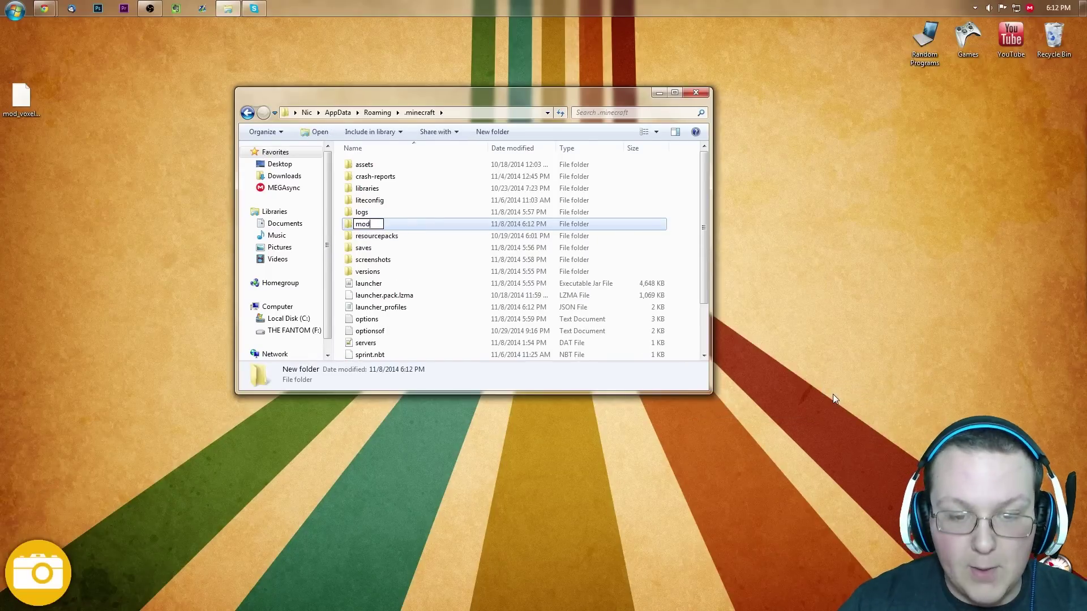
key("Return")
Open the new mods folder and move mod_voxelMap_1.3.1_for_1.8.litemod from the desktop into it
double_click(400, 225)
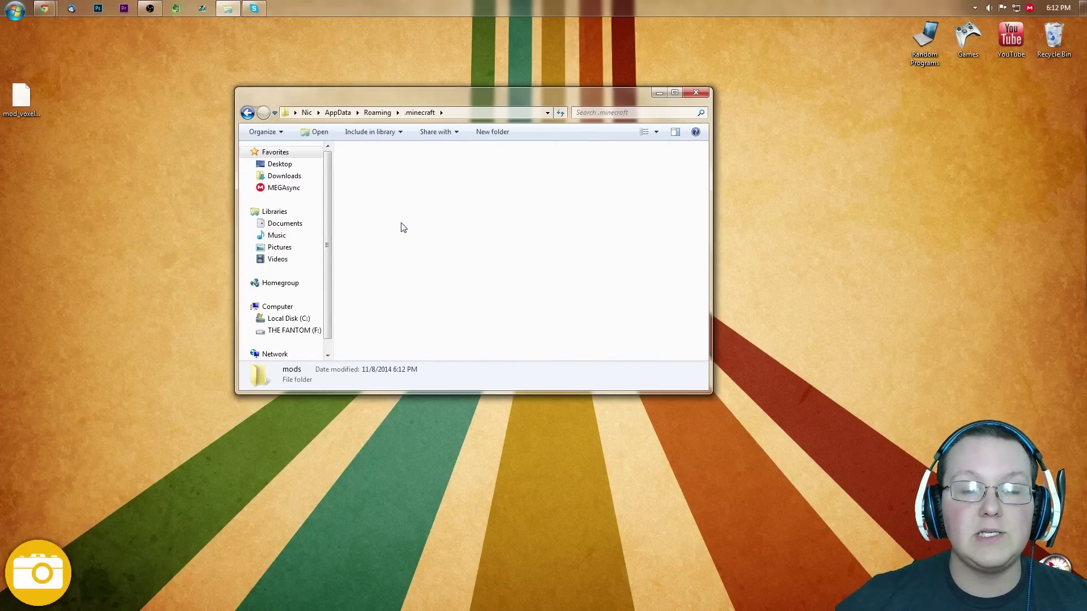
left_click(6, 116)
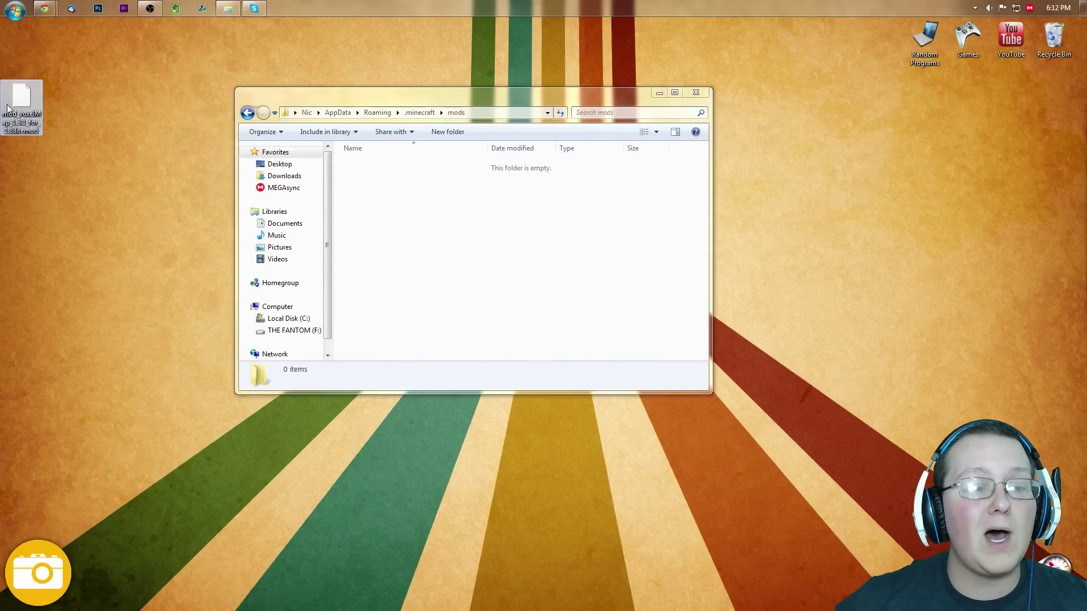
left_click_drag(8, 110, 421, 209)
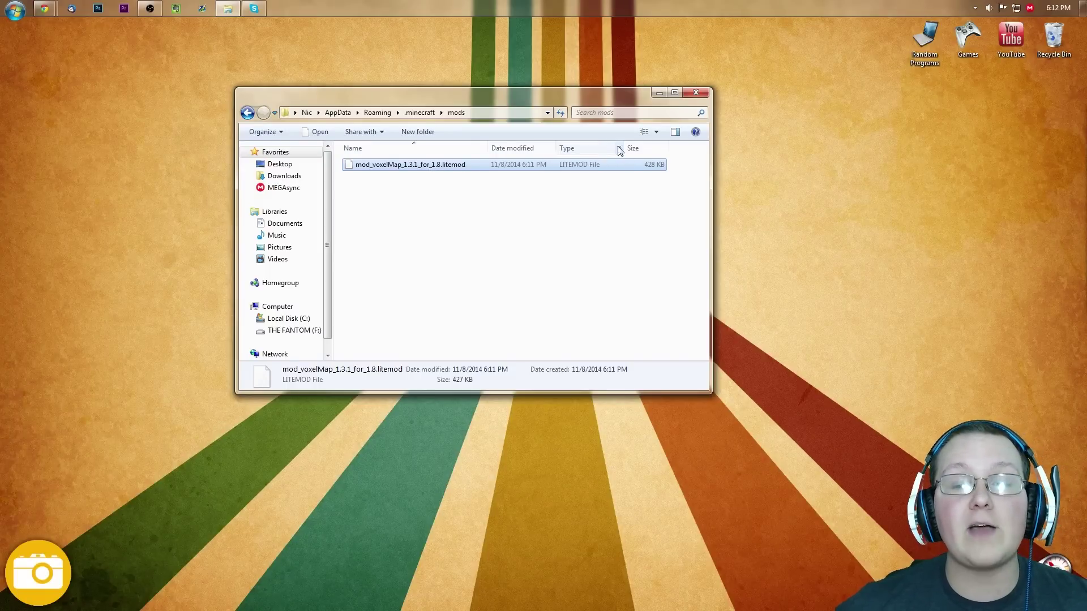
right_click(415, 169)
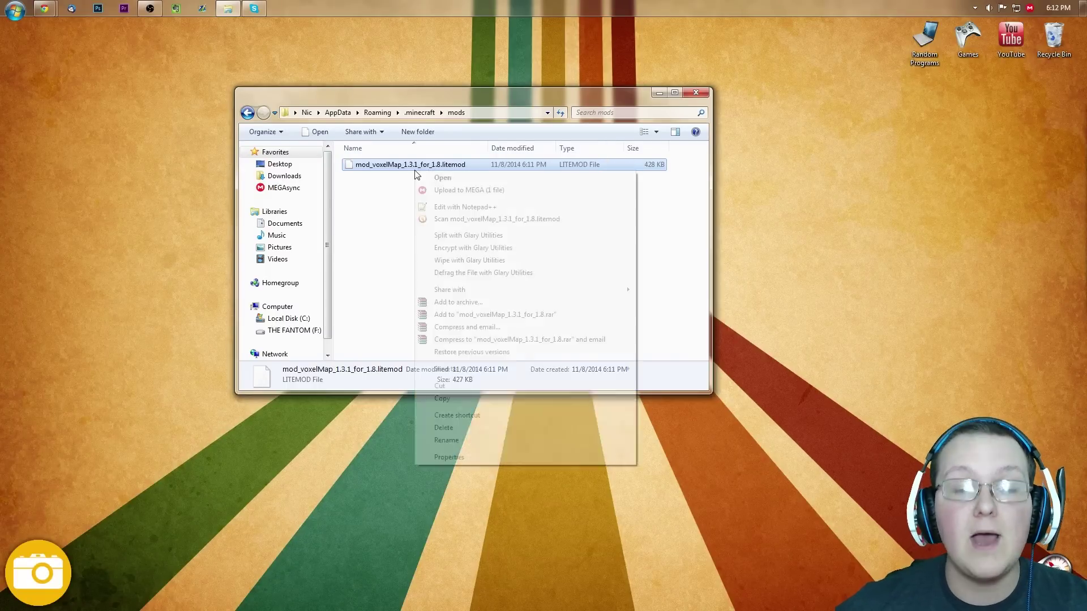
left_click(446, 440)
left_click(443, 171)
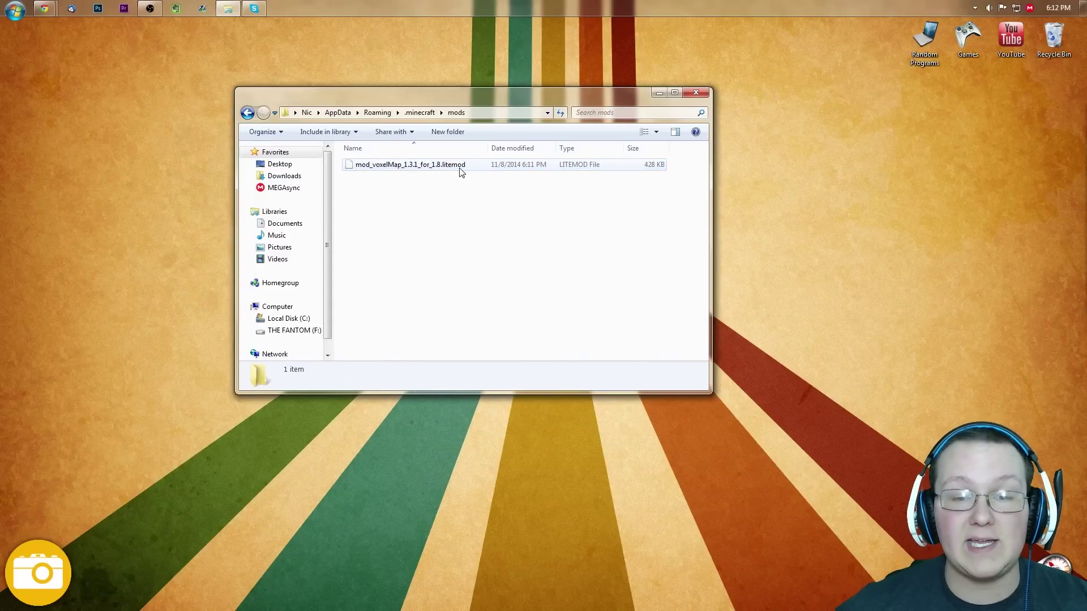
Close the mods folder and start the Minecraft launcher from the Minecraft folder inside the desktop's Games folder
left_click(695, 92)
double_click(976, 37)
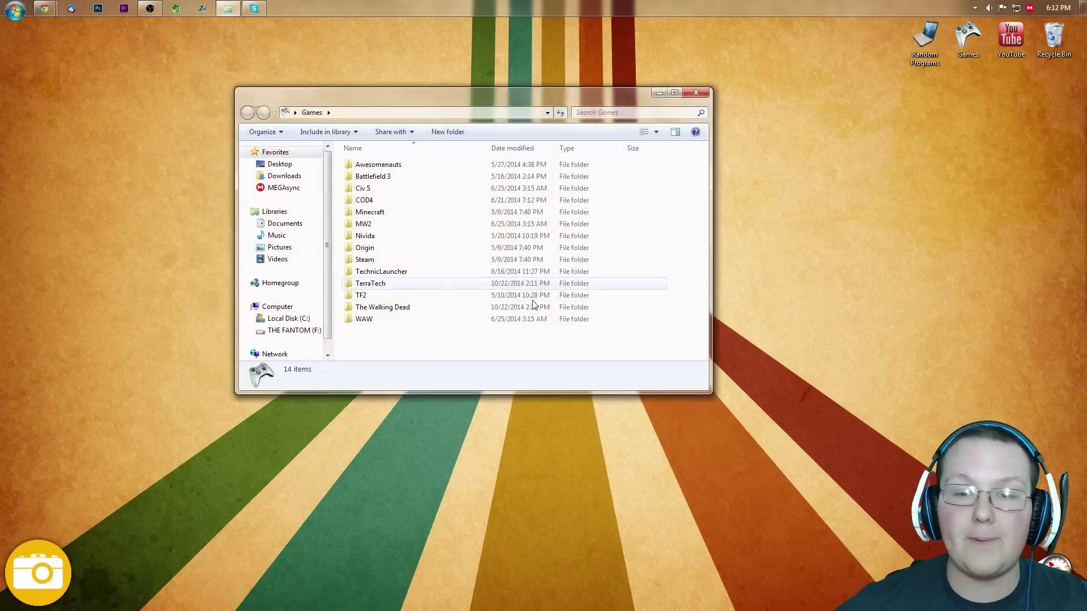
double_click(399, 213)
double_click(388, 165)
left_click(695, 93)
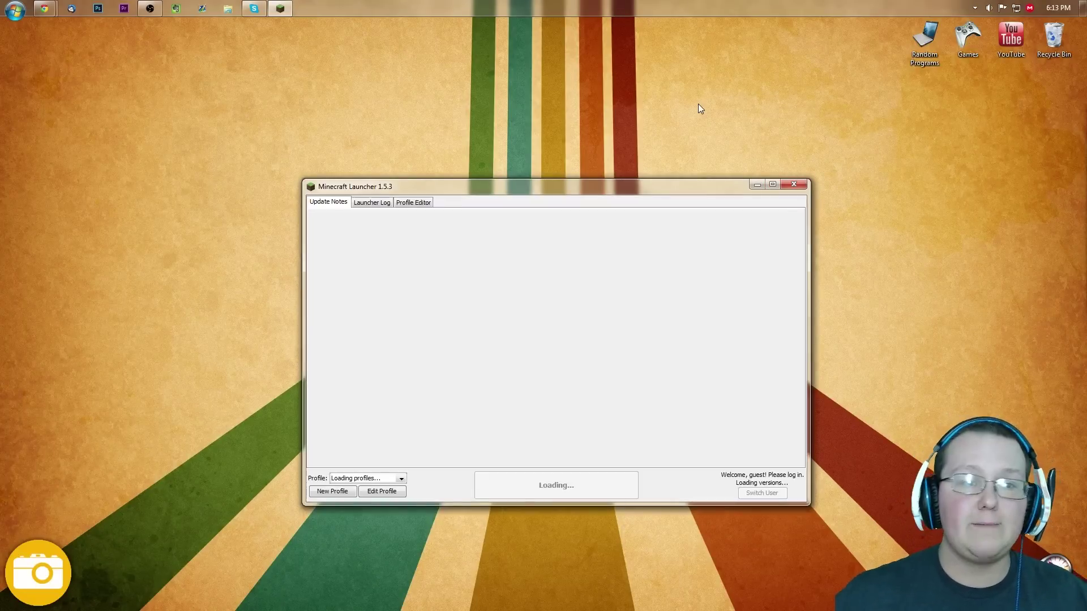
Keep the existing non-OptiFine, non-LiteLoader profile selected, open it for editing and set its version to release 1.8
left_click(343, 479)
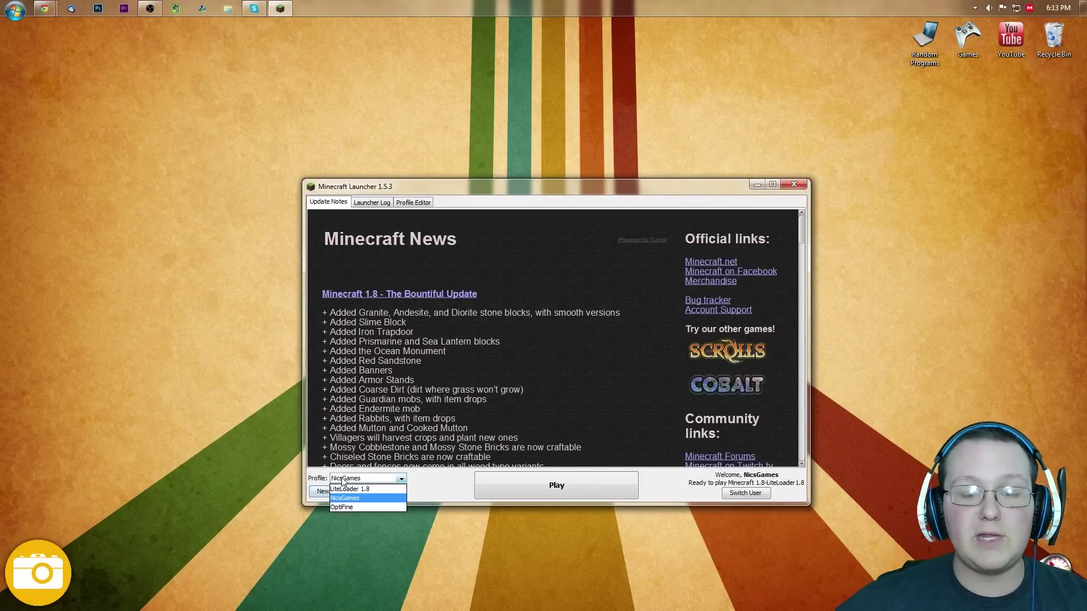
left_click(360, 499)
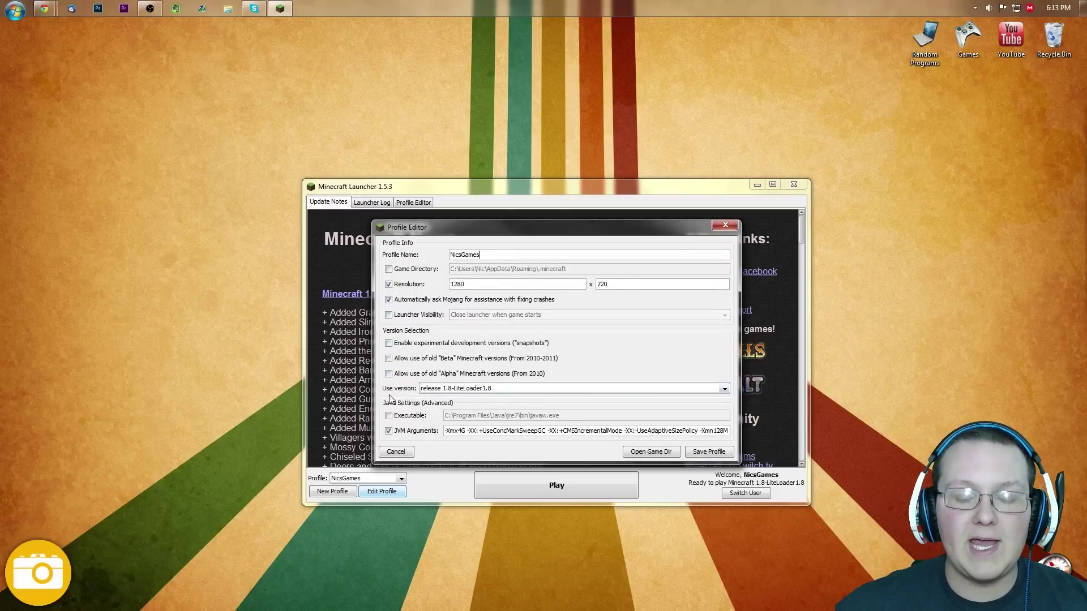
left_click(457, 389)
scroll(454, 403, "up", 3)
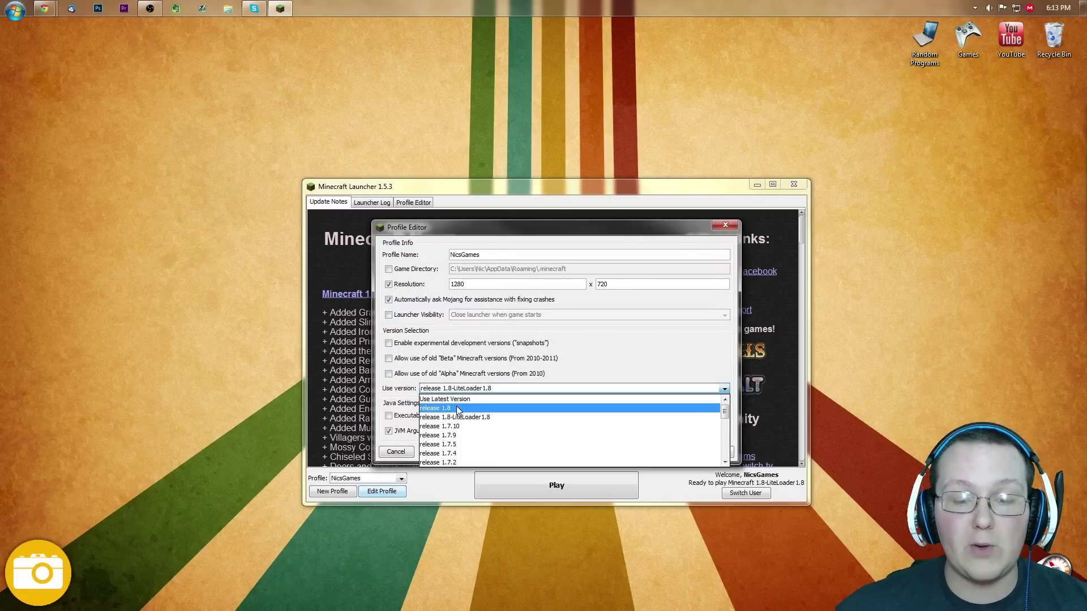
left_click(456, 408)
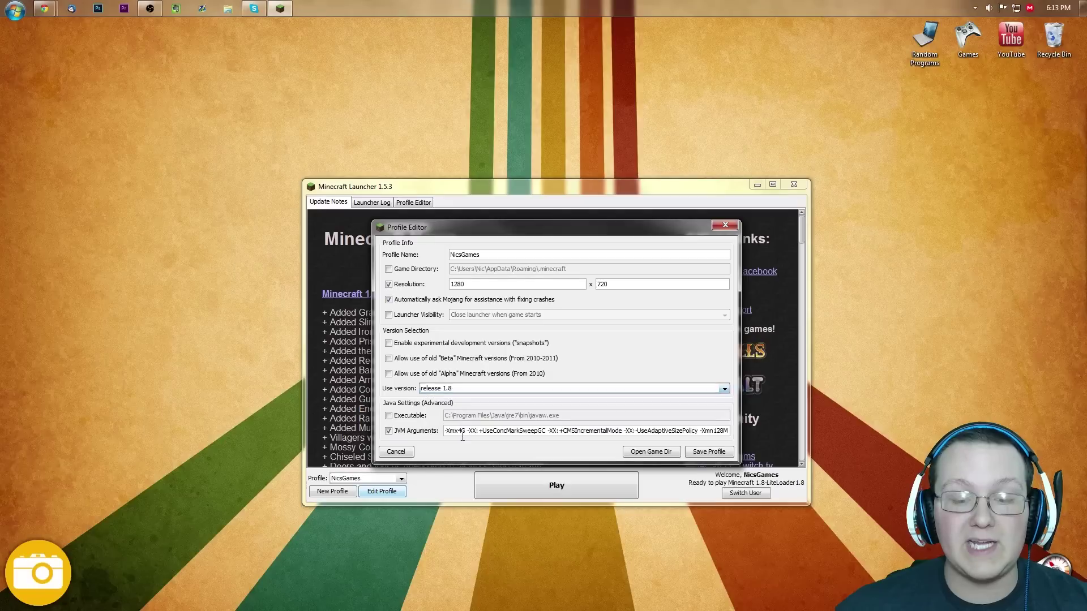
Change the profile's version to release 1.8-LiteLoader1.8 and save the profile
left_click(441, 390)
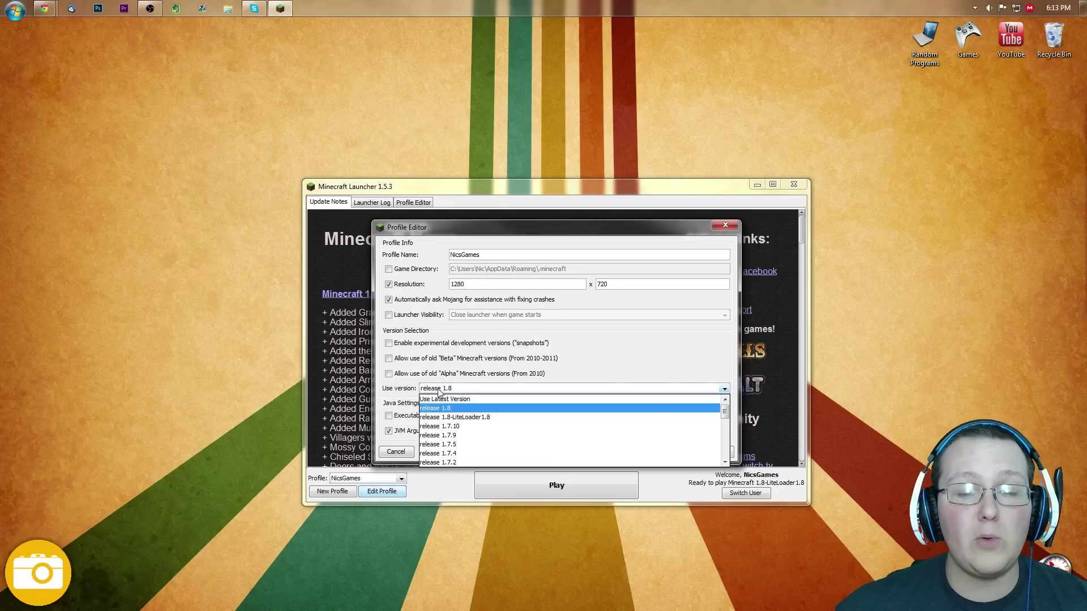
left_click(466, 420)
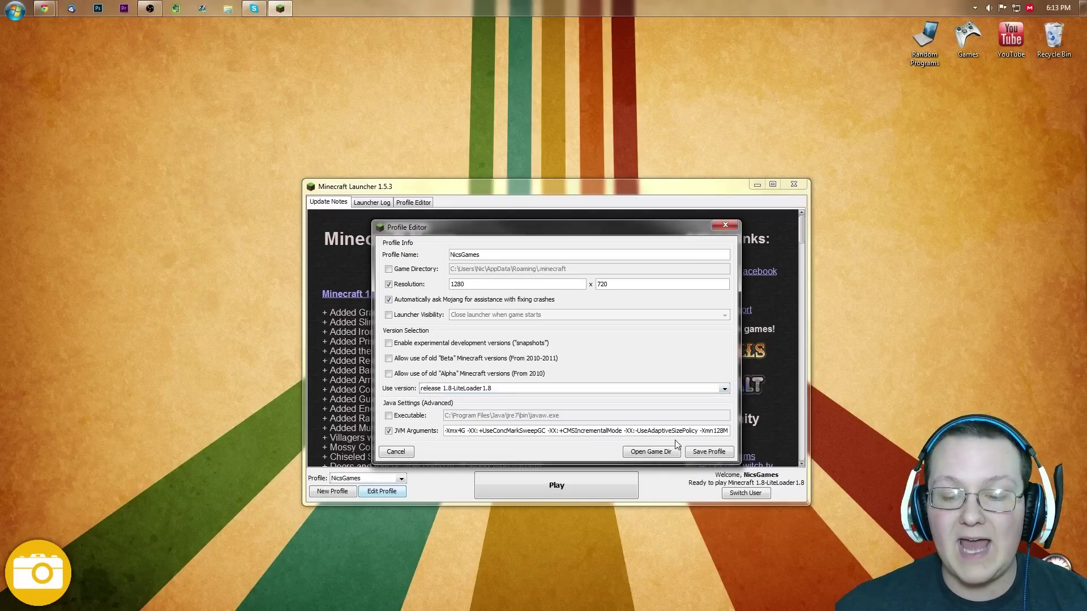
left_click(708, 451)
Launch Minecraft with this profile and open the singleplayer world CrysisCraft
left_click(575, 489)
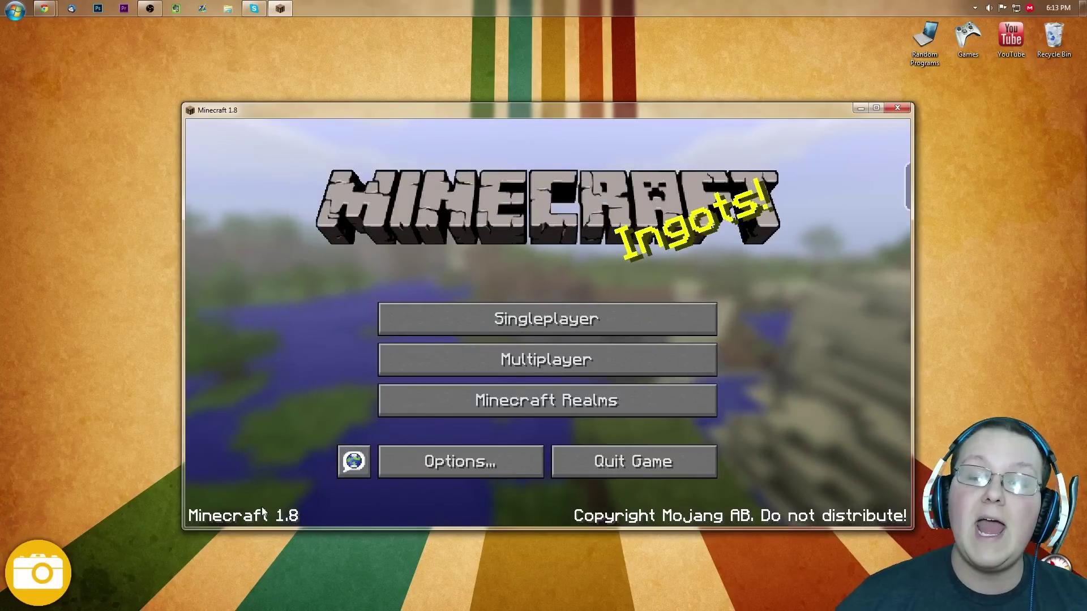
left_click(560, 317)
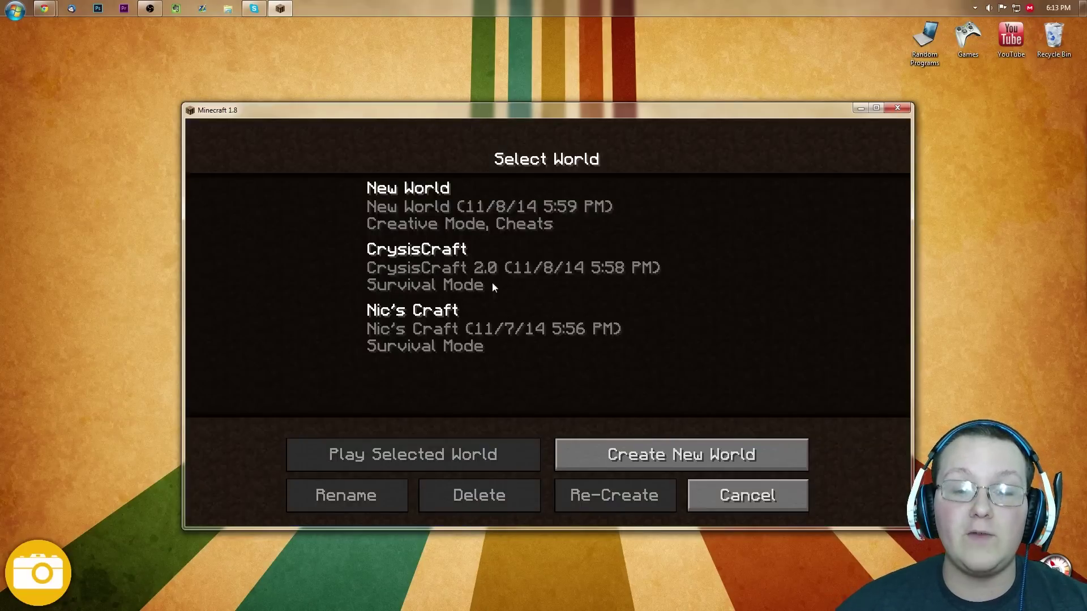
left_click(430, 328)
double_click(407, 279)
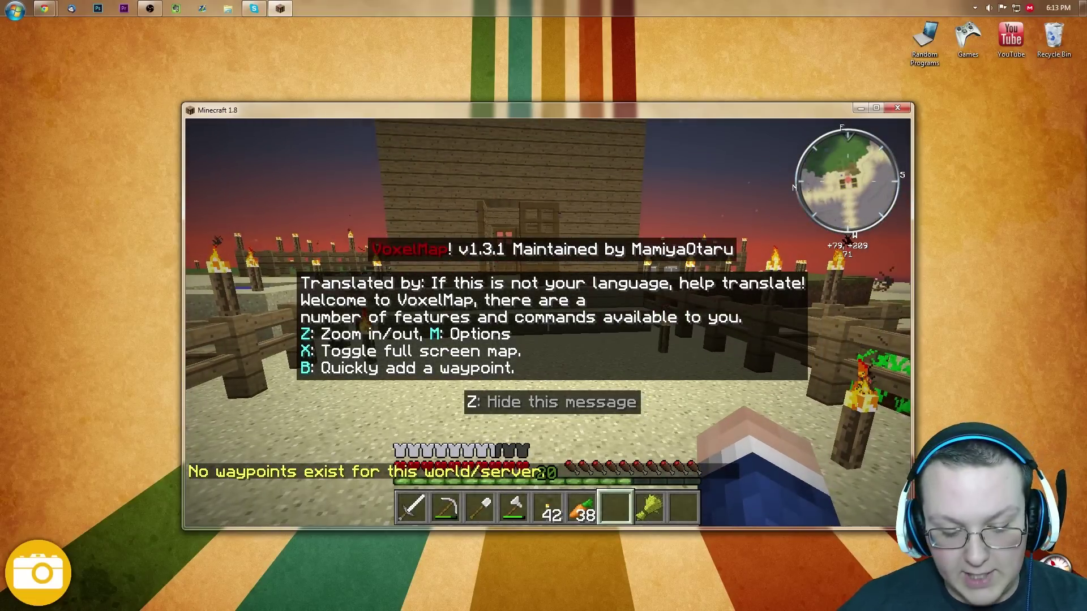
Dismiss the VoxelMap welcome message and look at the minimap in the world
key("m")
key("Escape")
key("s")
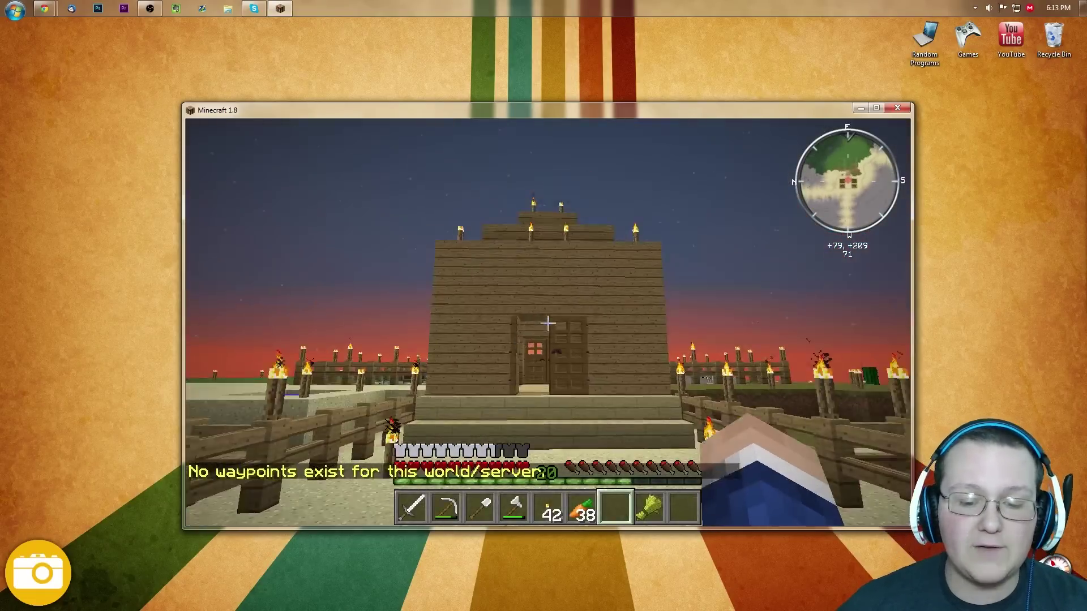
key("e")
key("e")
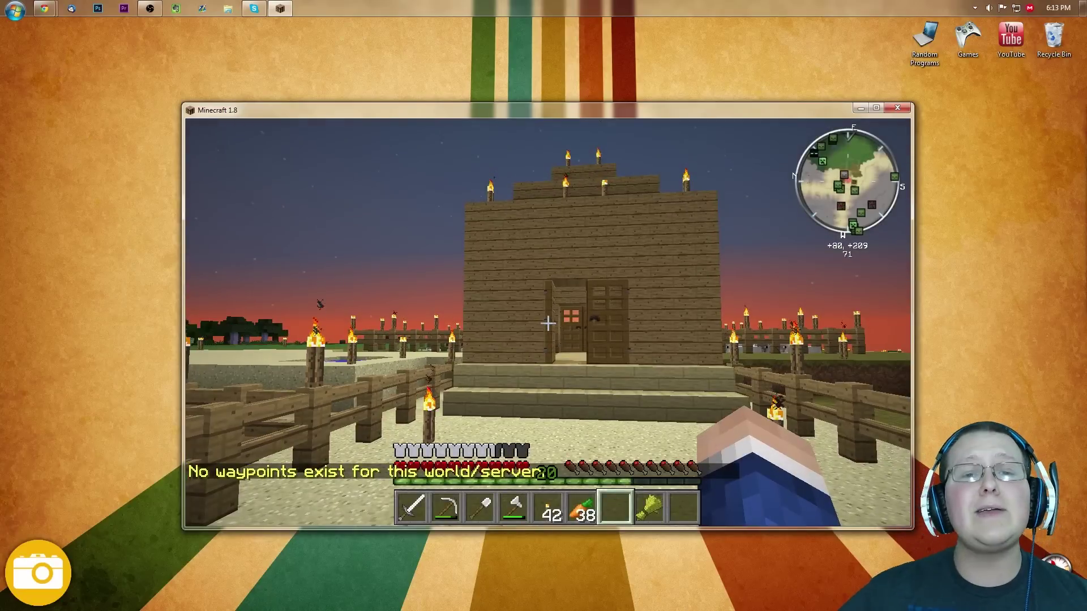